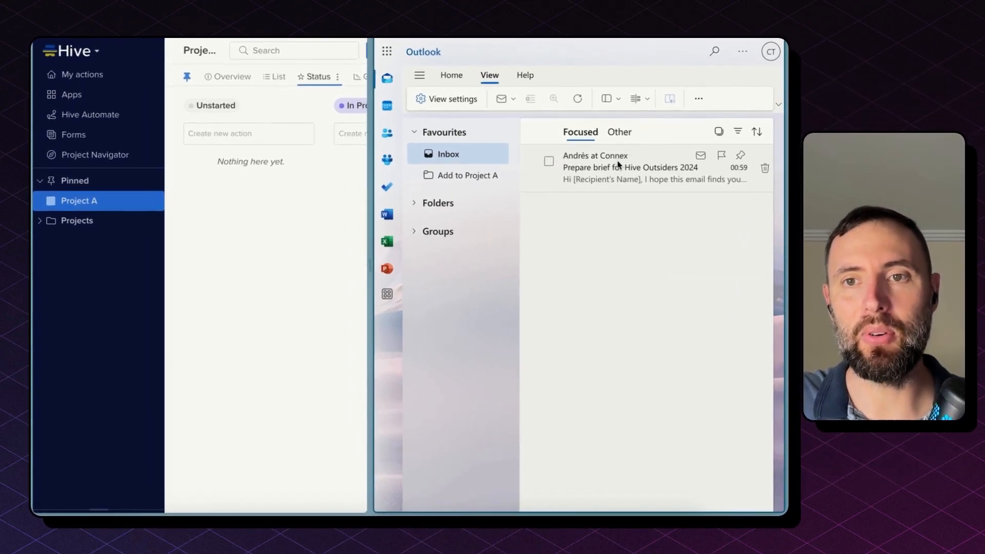
Move the Hive Outsiders 2024 brief email into the Add to Project A folder and open the resulting Hive action card.
left_click_drag(618, 164, 477, 184)
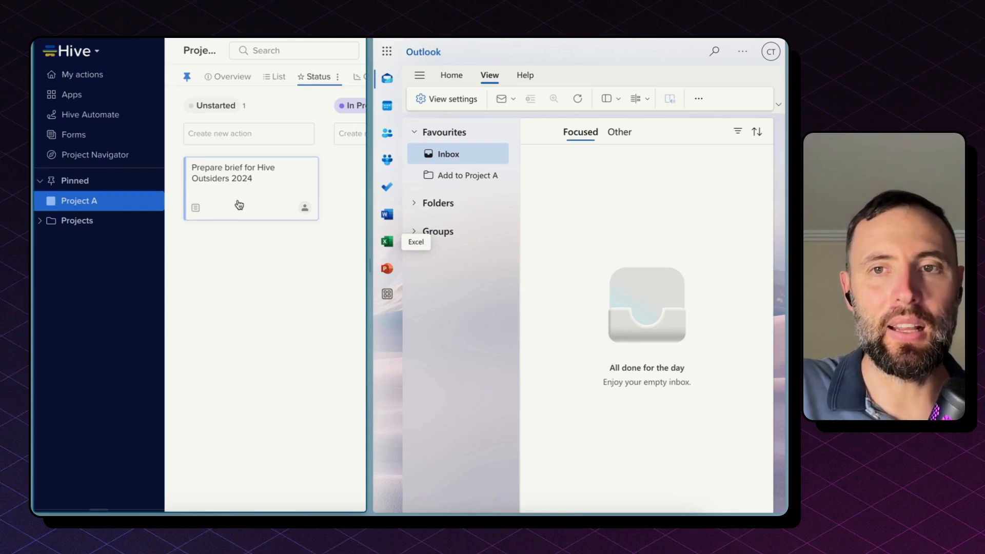
left_click(240, 205)
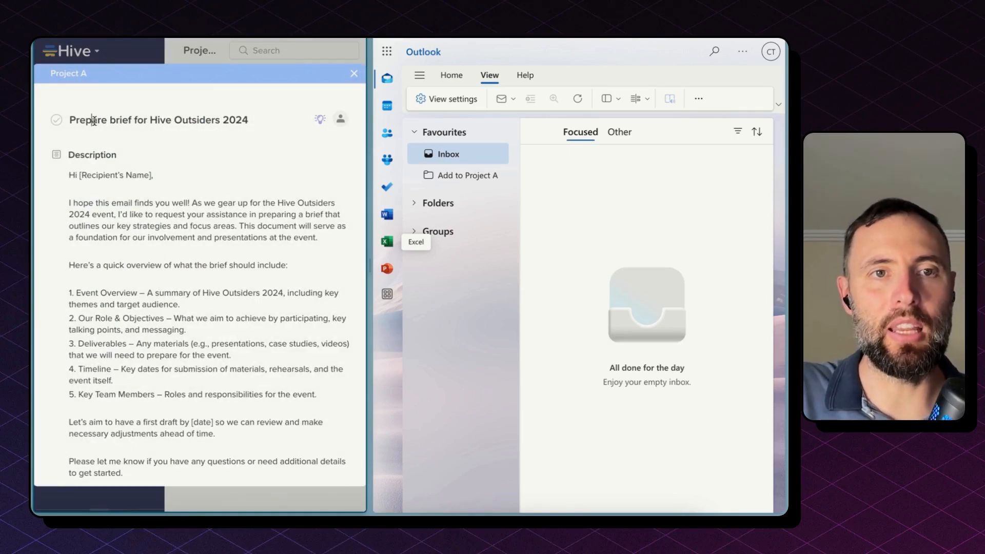
left_click_drag(92, 120, 245, 120)
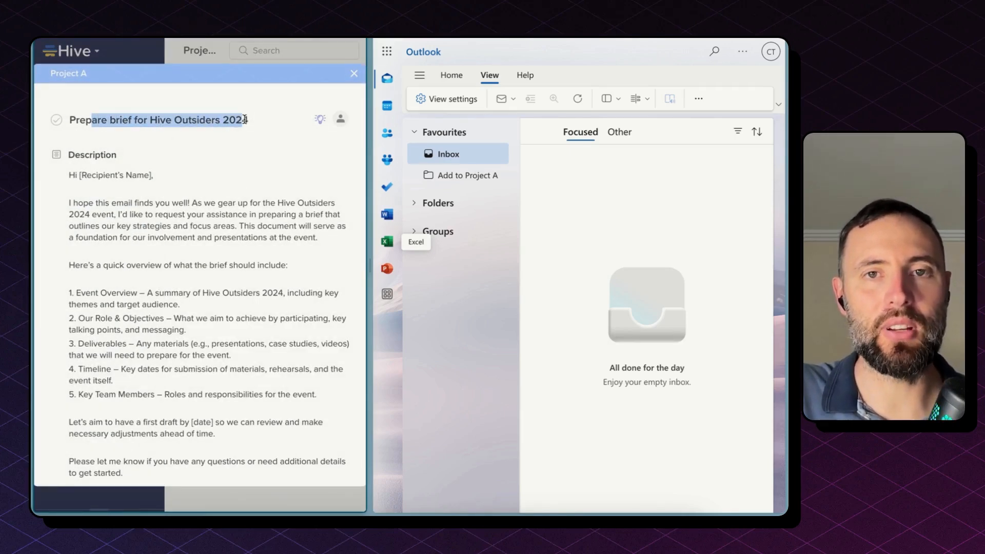
left_click(248, 284)
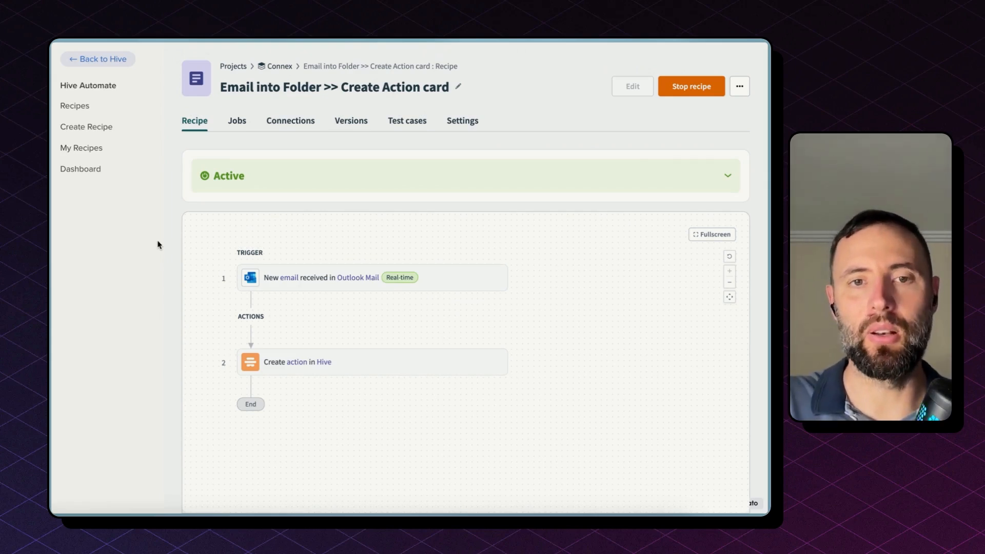
Stop the Email into Folder >> Create Action card recipe and open it for editing.
left_click(684, 89)
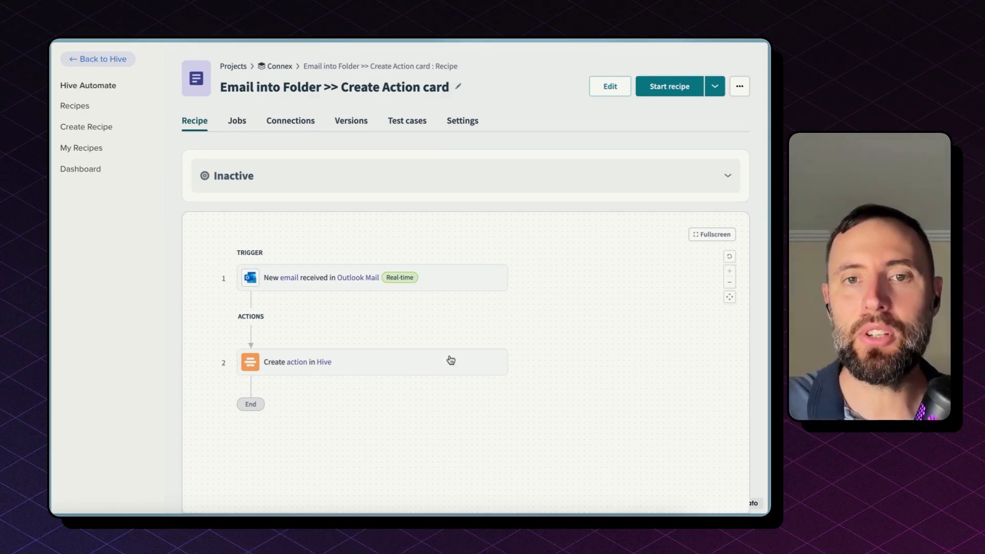
left_click(609, 88)
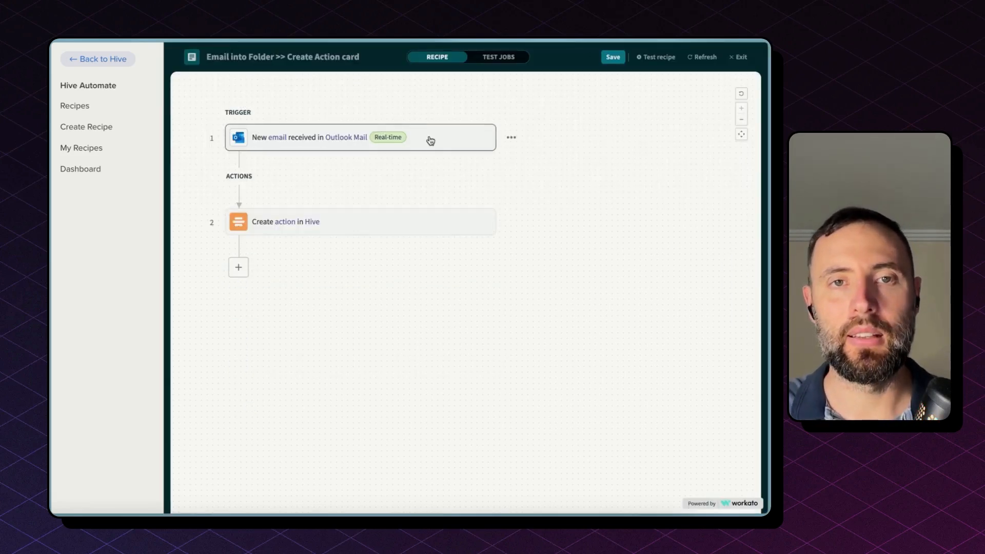
Review the Outlook new-email trigger's app, trigger, connection and setup settings, including its monitored folder.
left_click(431, 139)
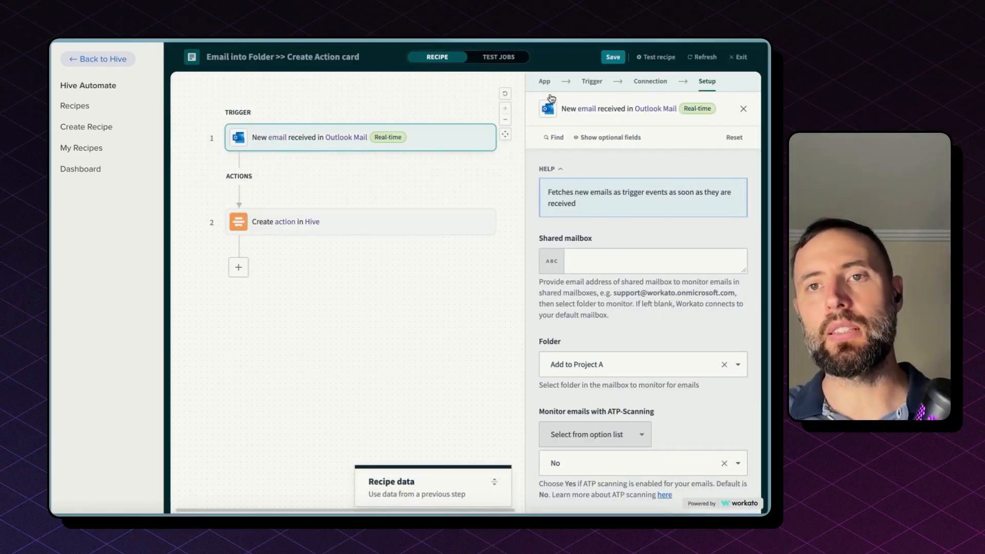
left_click(545, 84)
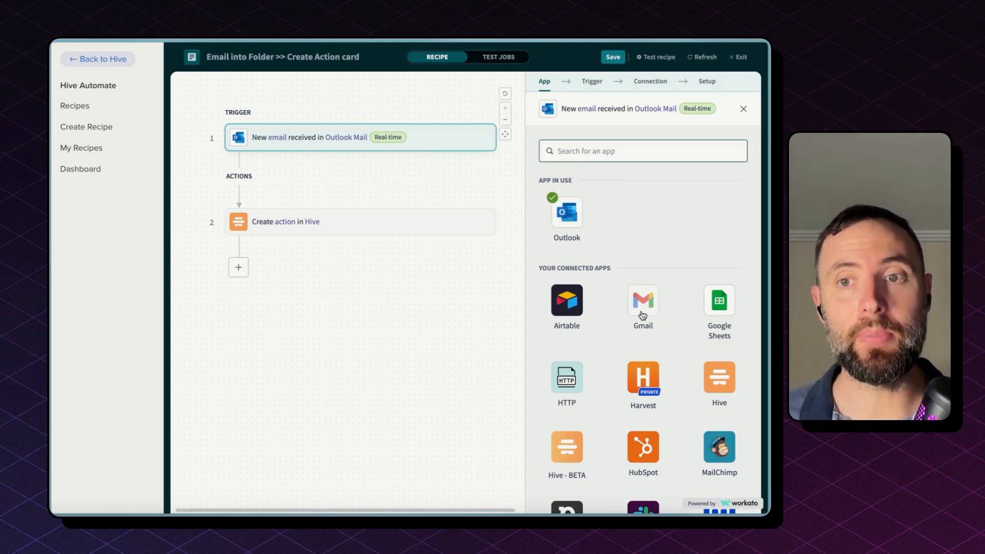
left_click(593, 82)
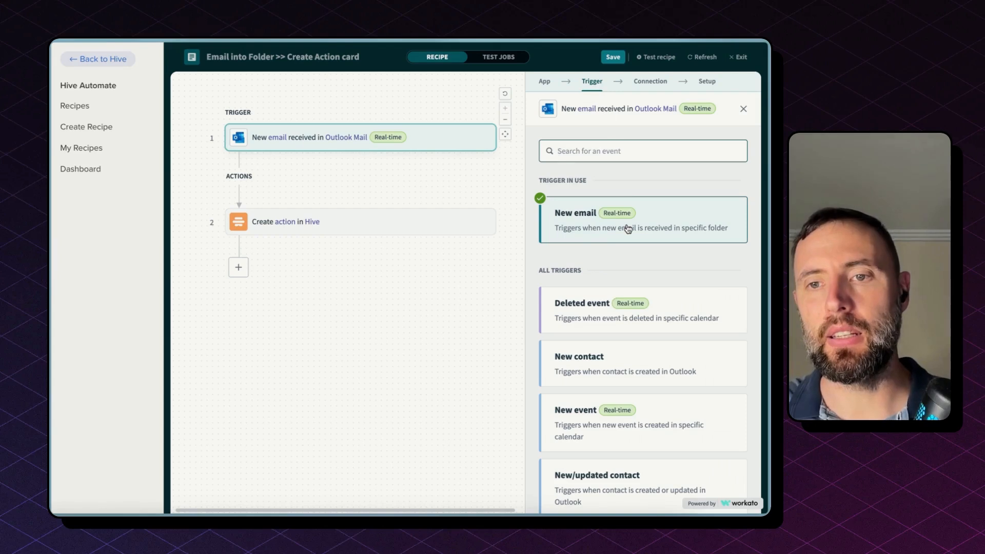
left_click(640, 84)
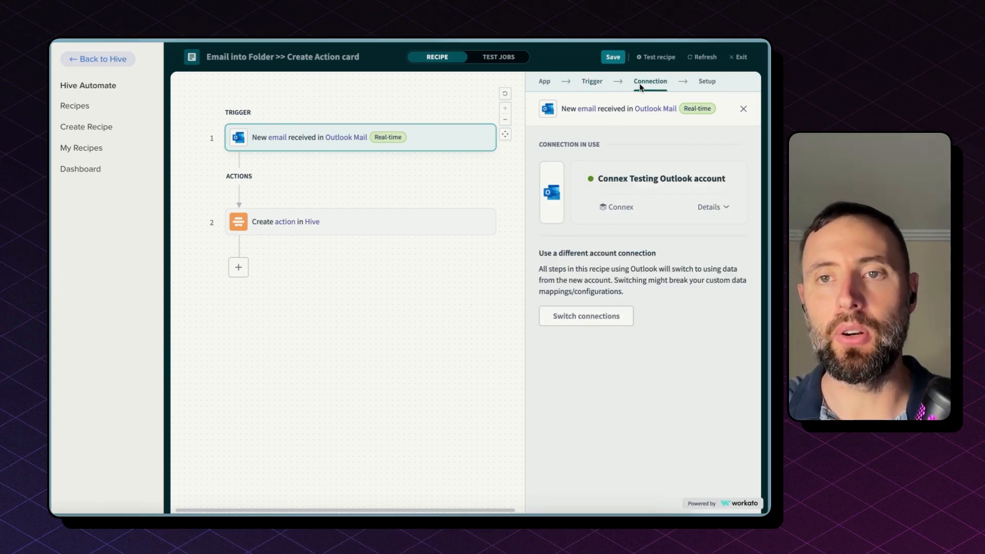
left_click(706, 83)
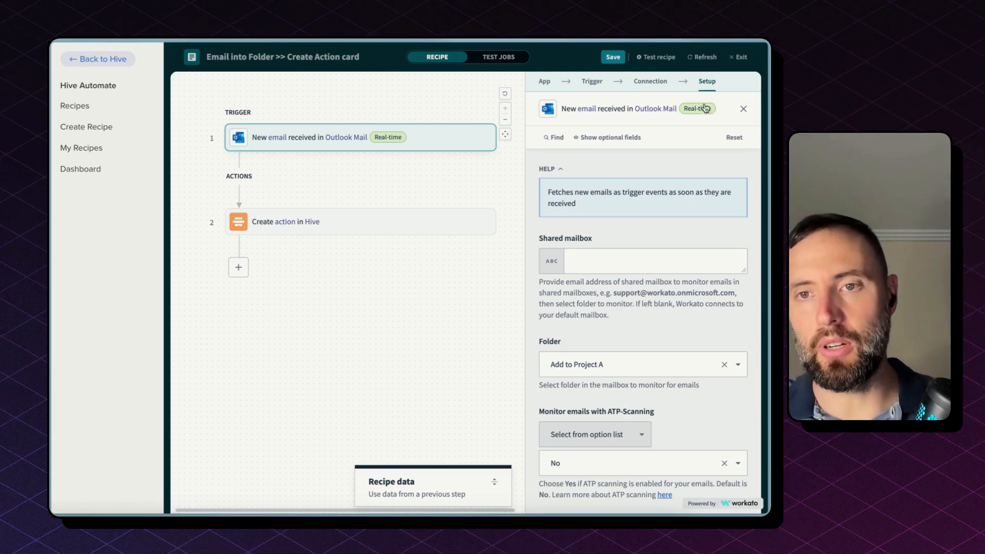
scroll(625, 213, "down", 3)
scroll(626, 214, "up", 3)
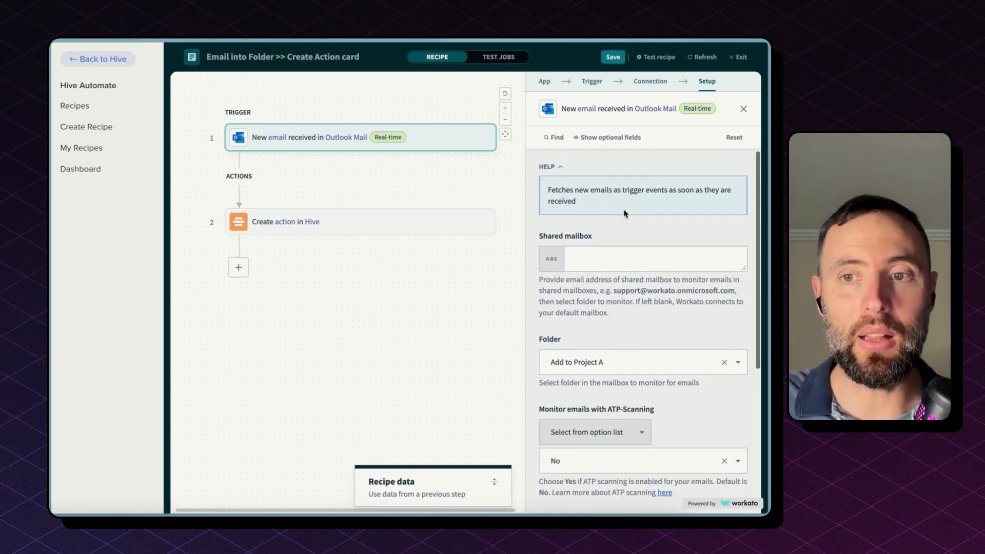
scroll(553, 343, "down", 1)
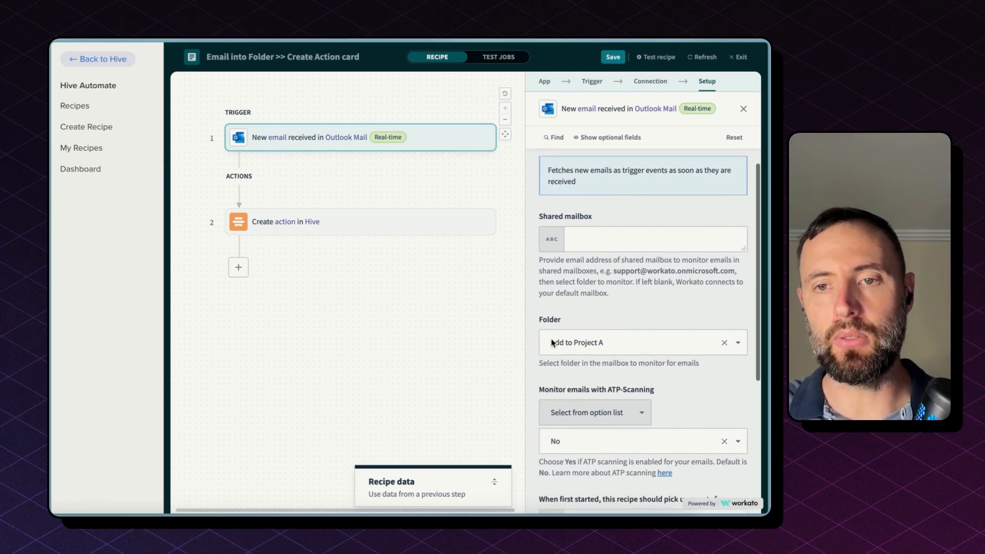
scroll(554, 308, "down", 4)
scroll(606, 308, "up", 1)
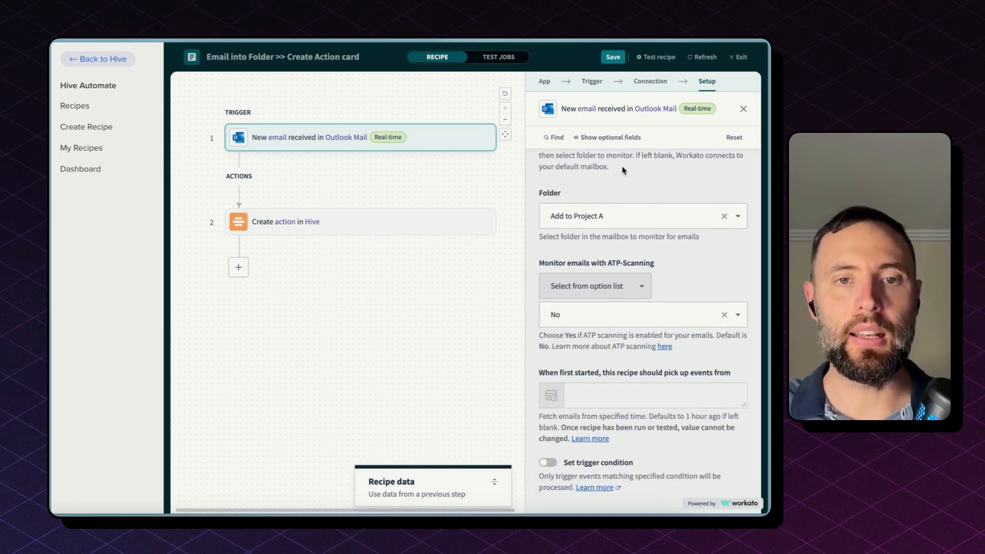
Review the Hive Create action step's app, action, connection and setup, keeping the object as Action.
left_click(365, 233)
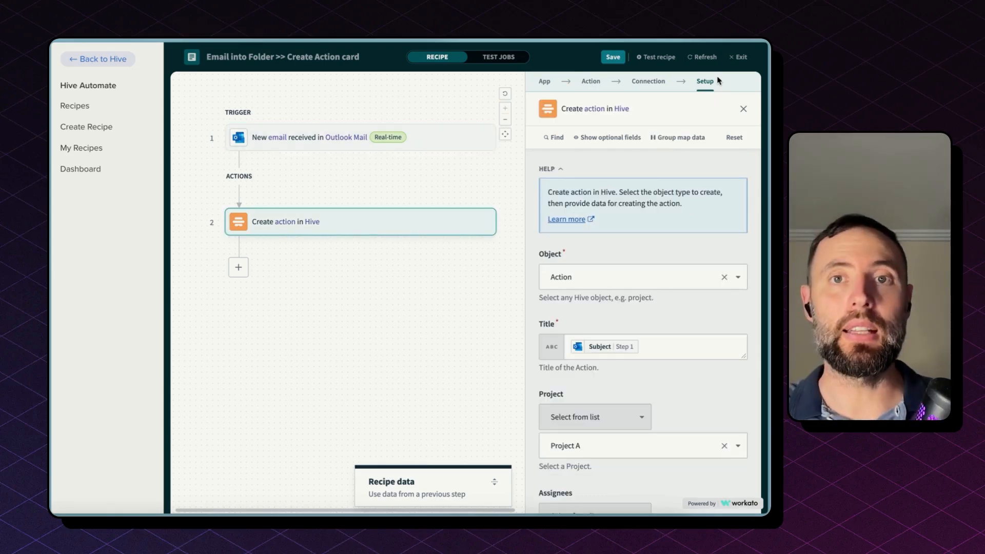
left_click(543, 82)
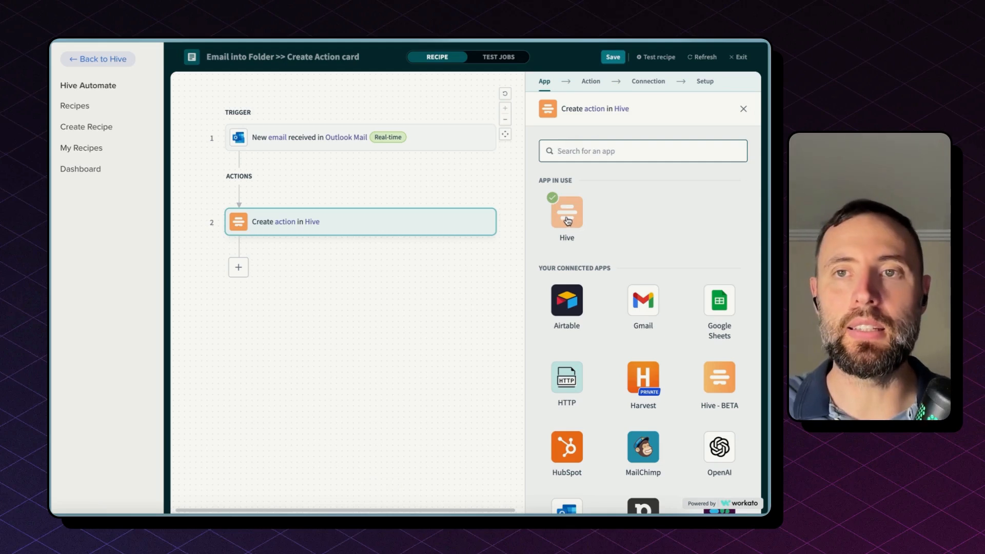
left_click(595, 87)
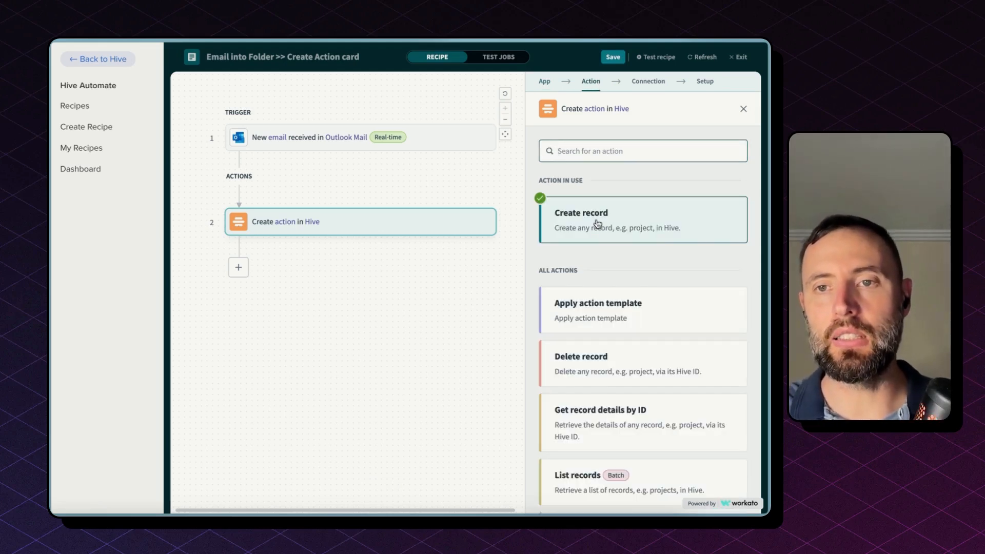
left_click(642, 85)
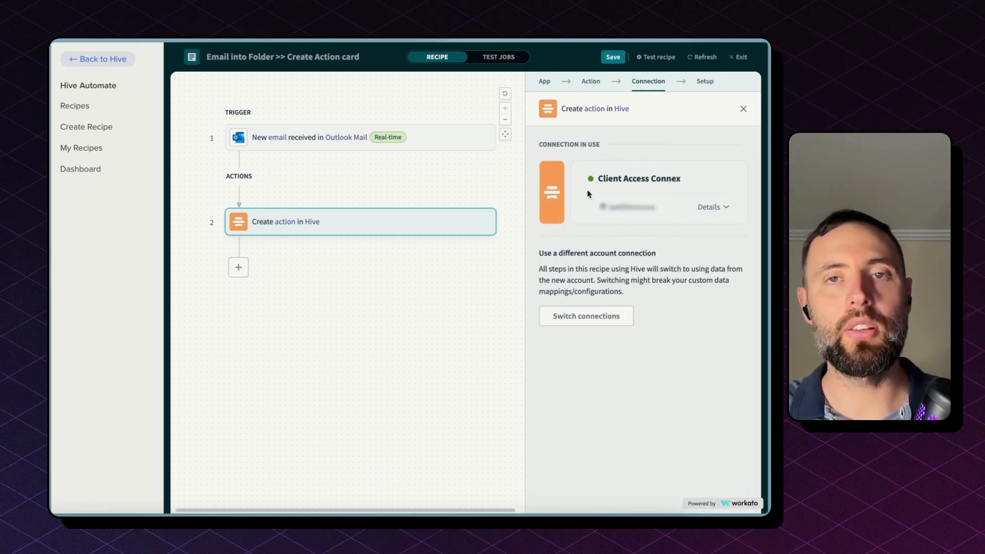
left_click(700, 84)
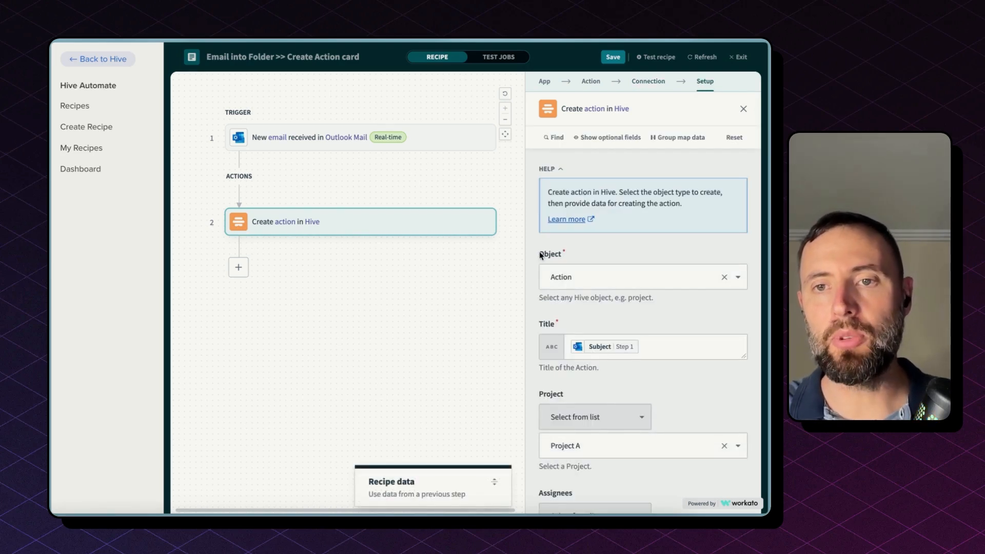
left_click(639, 273)
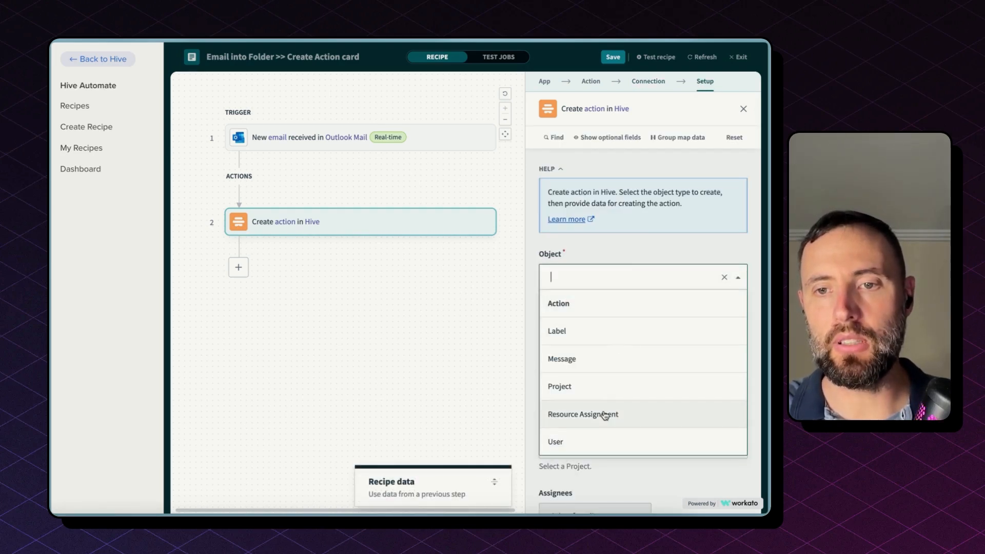
key("Return")
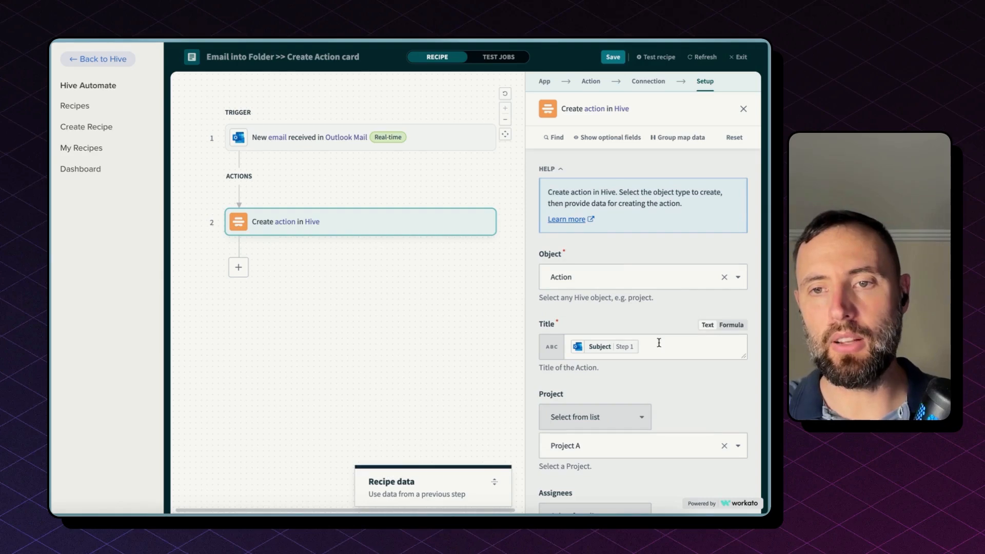
Inspect the Hive action's Title and Description field mappings from the email's subject and content.
left_click(659, 342)
mouse_move(588, 348)
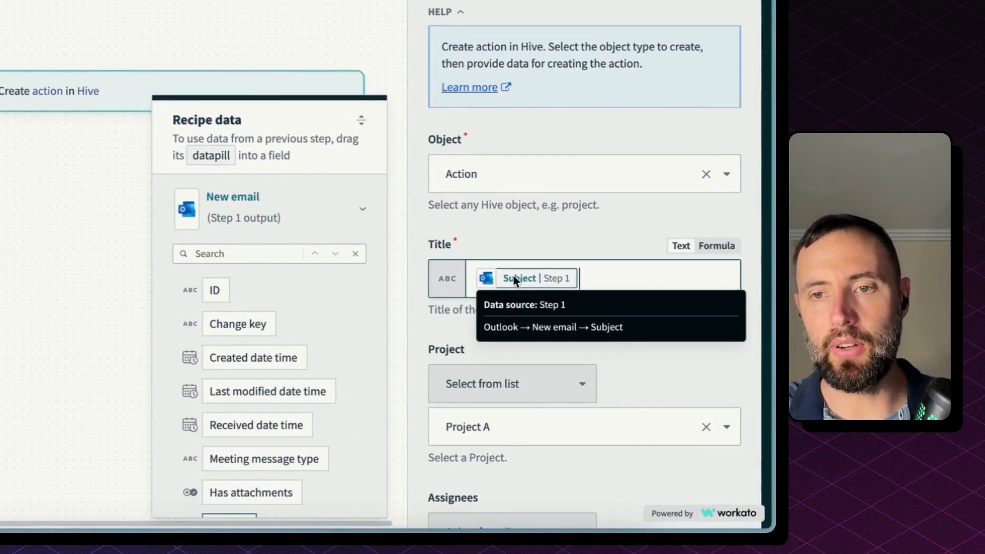
scroll(522, 280, "down", 3)
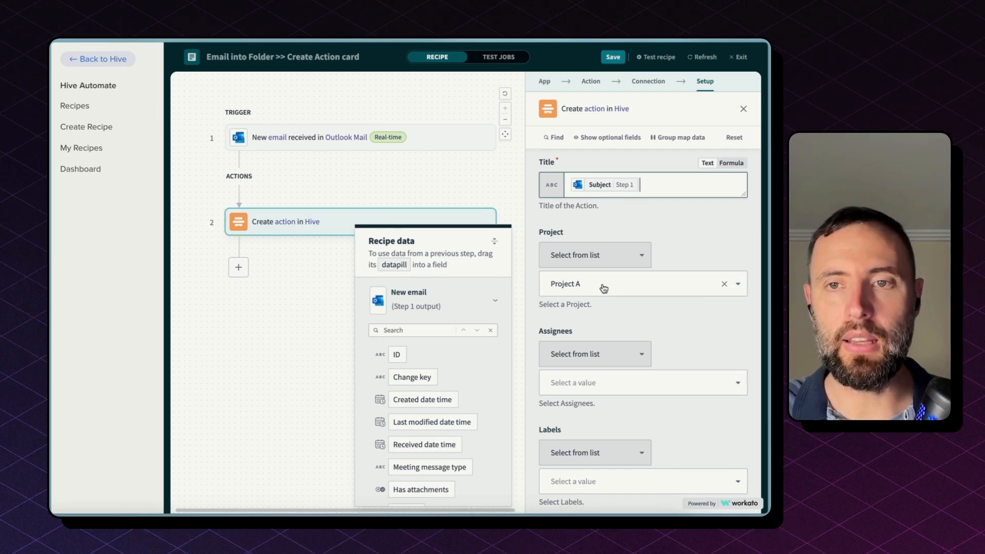
scroll(604, 287, "down", 5)
left_click(618, 334)
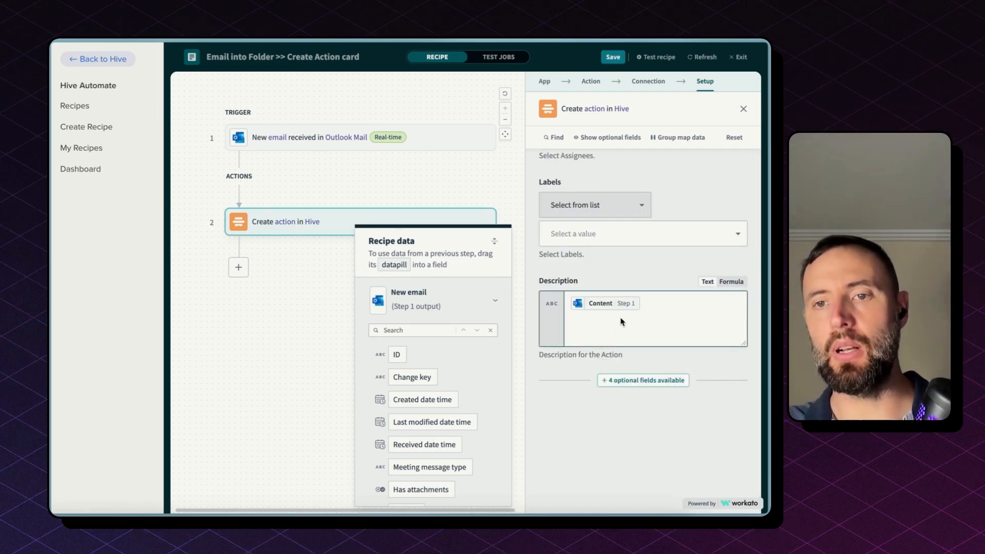
mouse_move(622, 311)
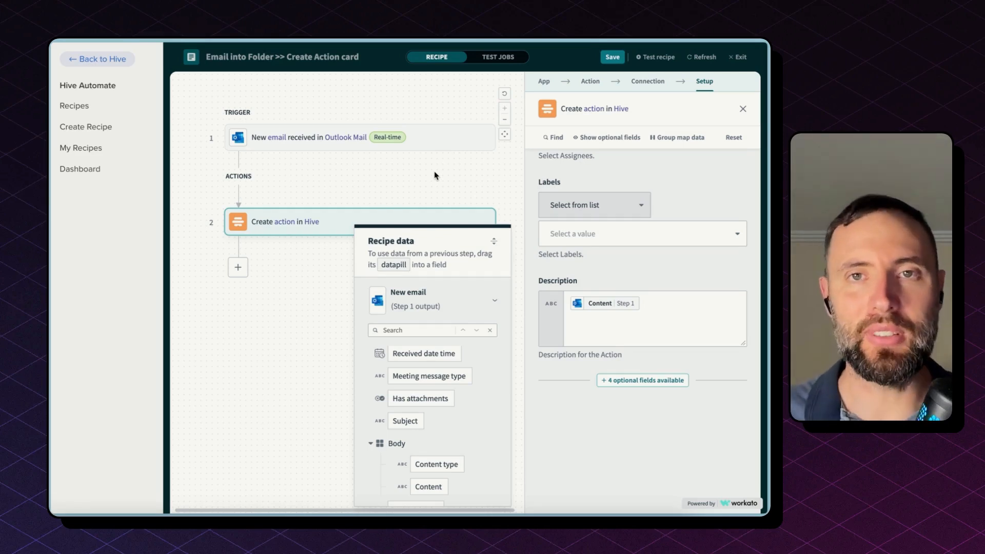
Exit the editor, open the Email into Folder >> Create Action card (with AI) recipe for editing, and review its trigger folder.
left_click(738, 57)
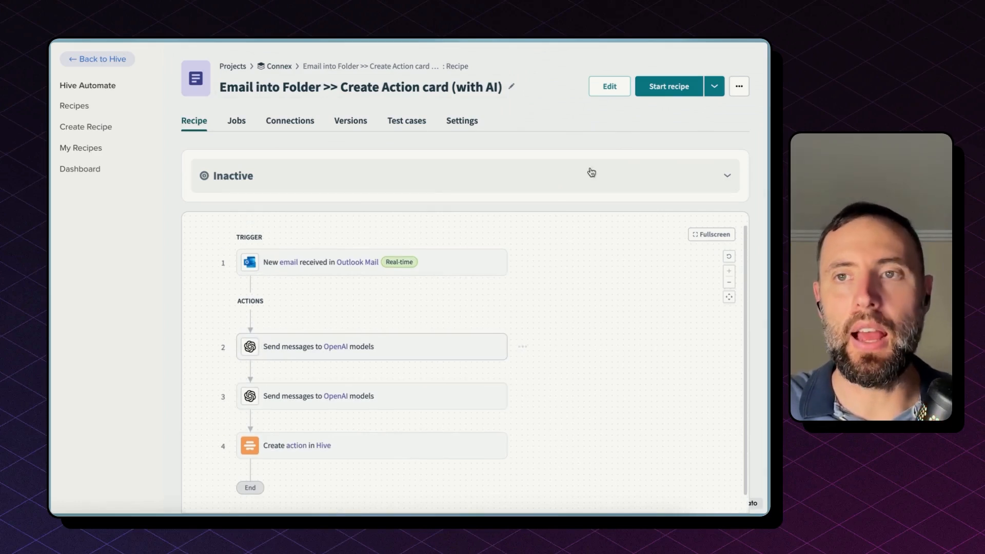
left_click(611, 87)
left_click(429, 147)
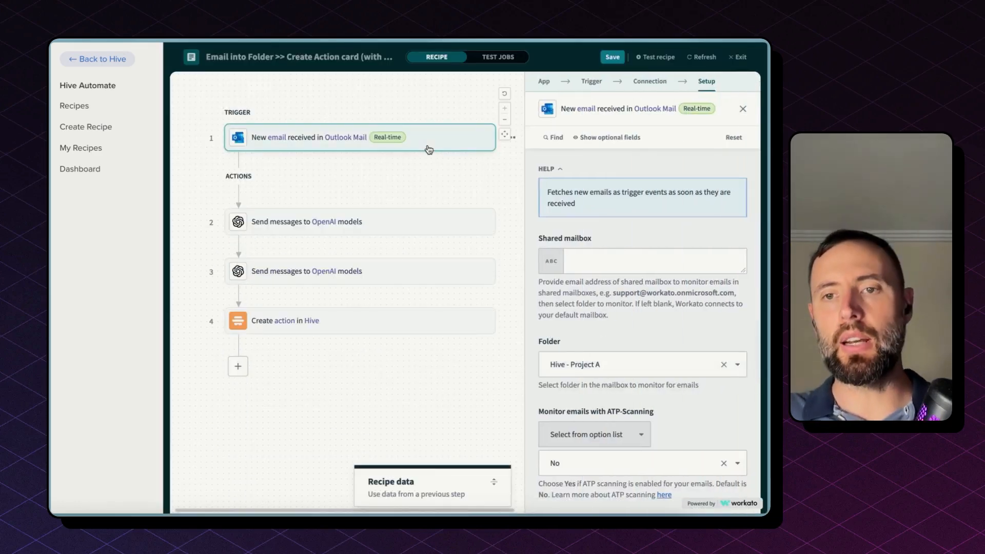
scroll(737, 266, "down", 5)
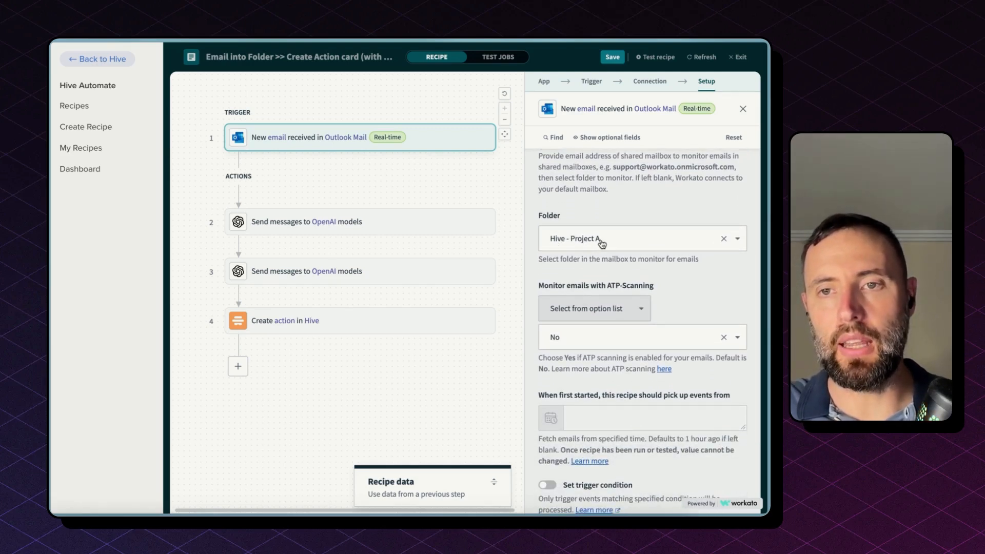
Review the prompts sent in both Send messages to OpenAI models steps.
left_click(492, 230)
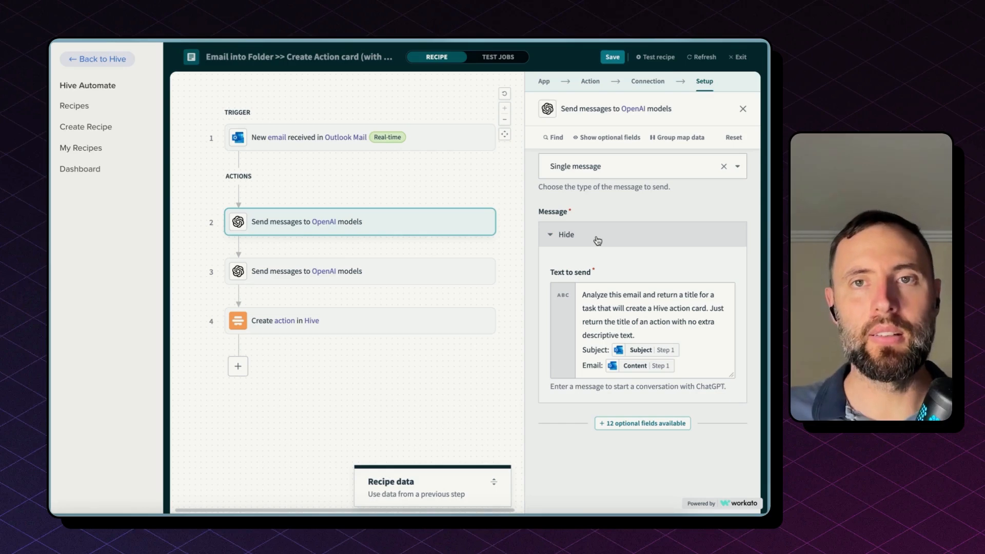
left_click_drag(582, 295, 691, 366)
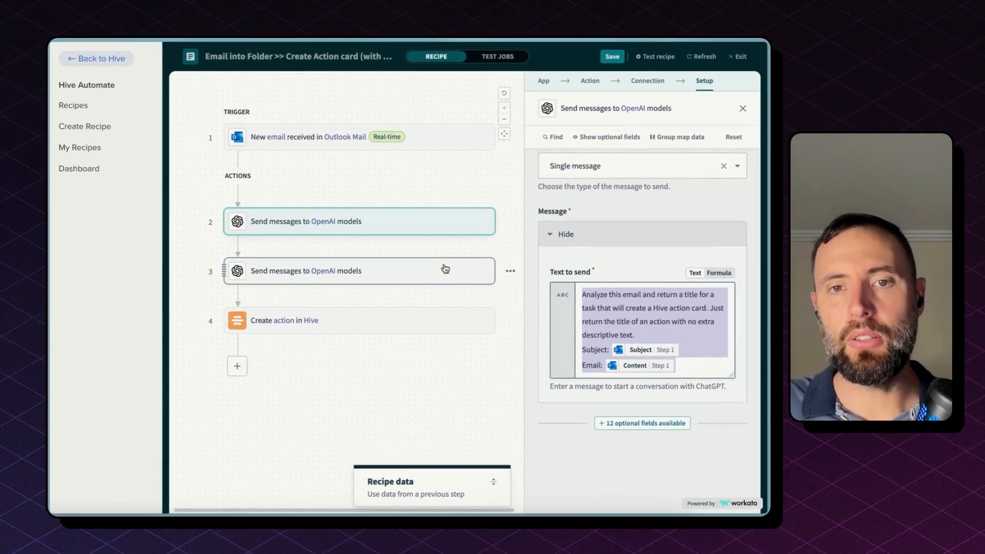
left_click(256, 169)
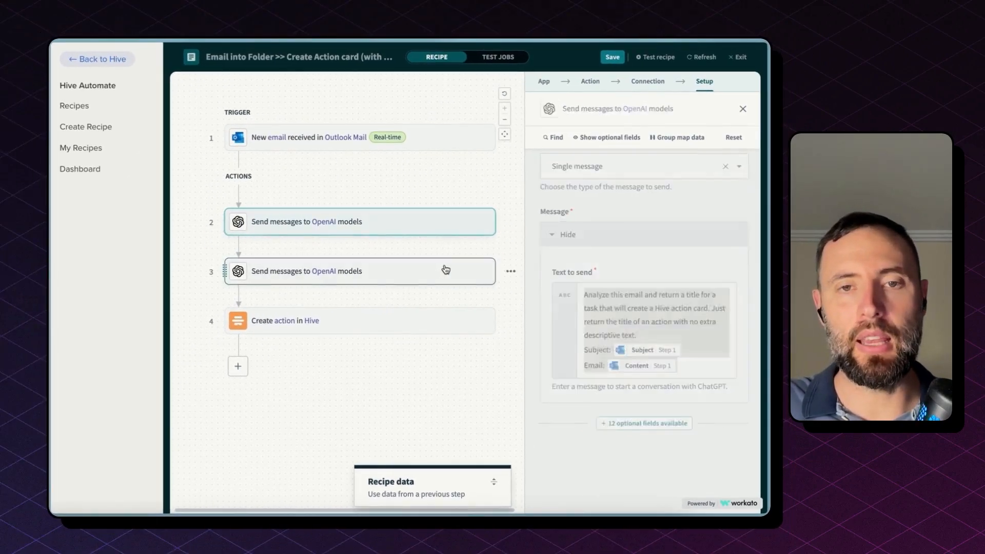
scroll(621, 289, "down", 2)
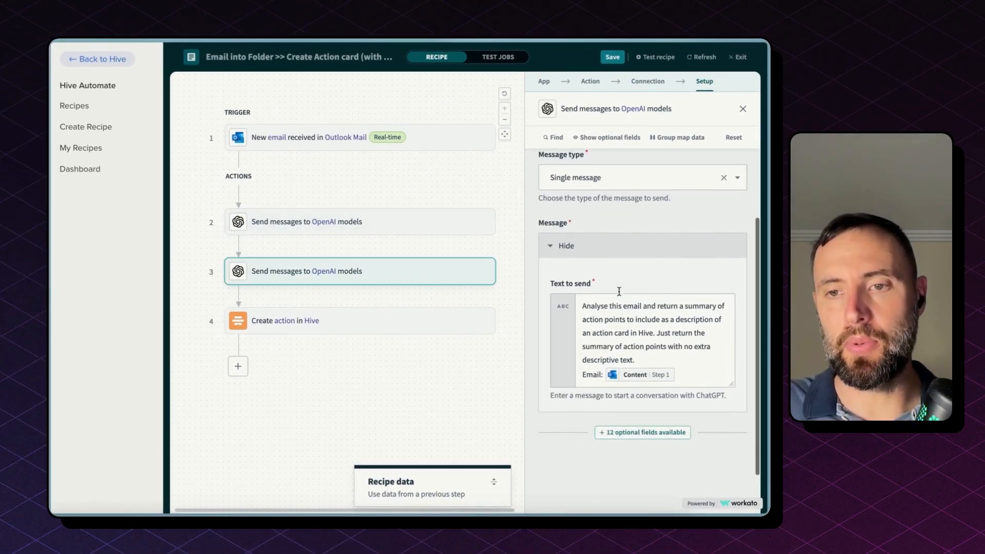
left_click(620, 291)
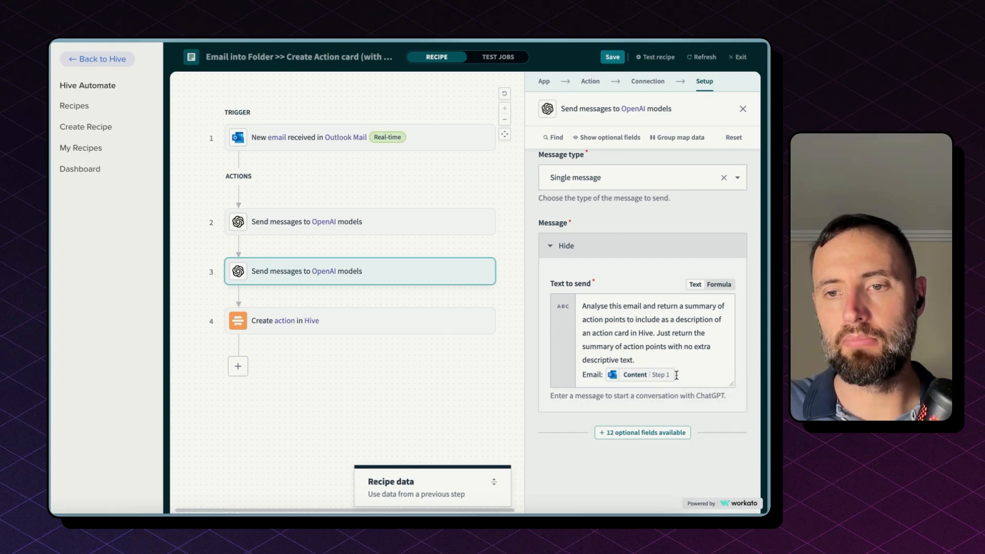
Review the Create action in Hive step's Object, AI-generated Title mapping and Project A selection.
left_click(402, 313)
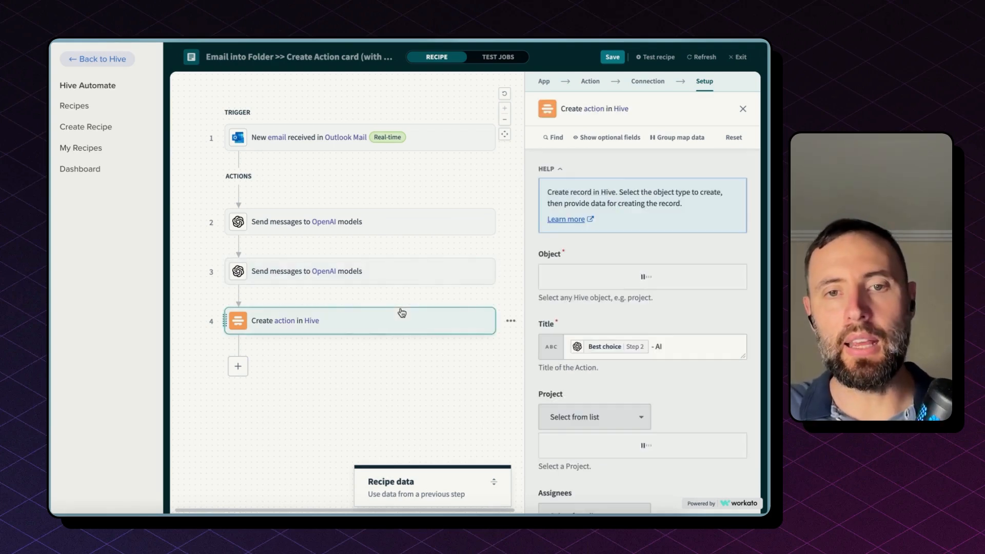
scroll(611, 323, "down", 2)
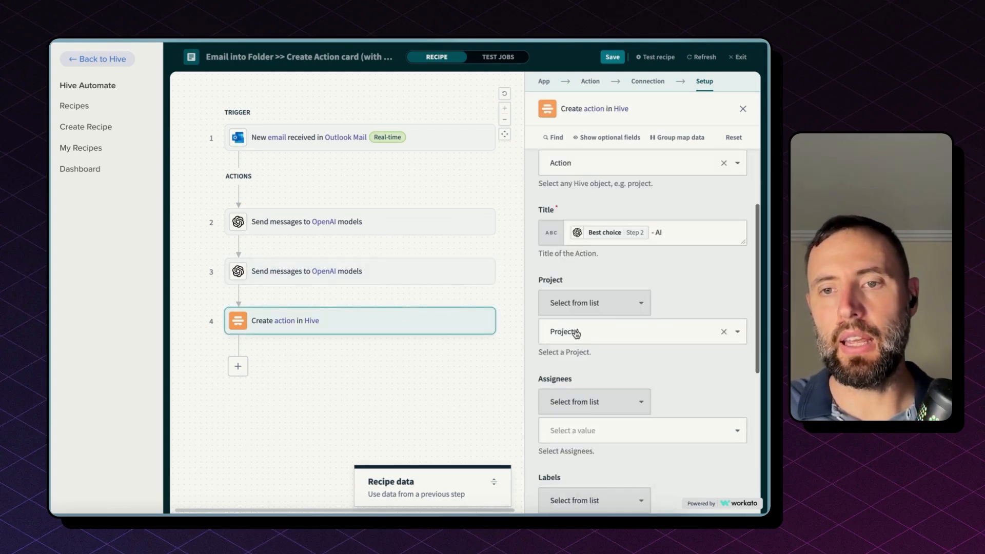
scroll(605, 334, "up", 1)
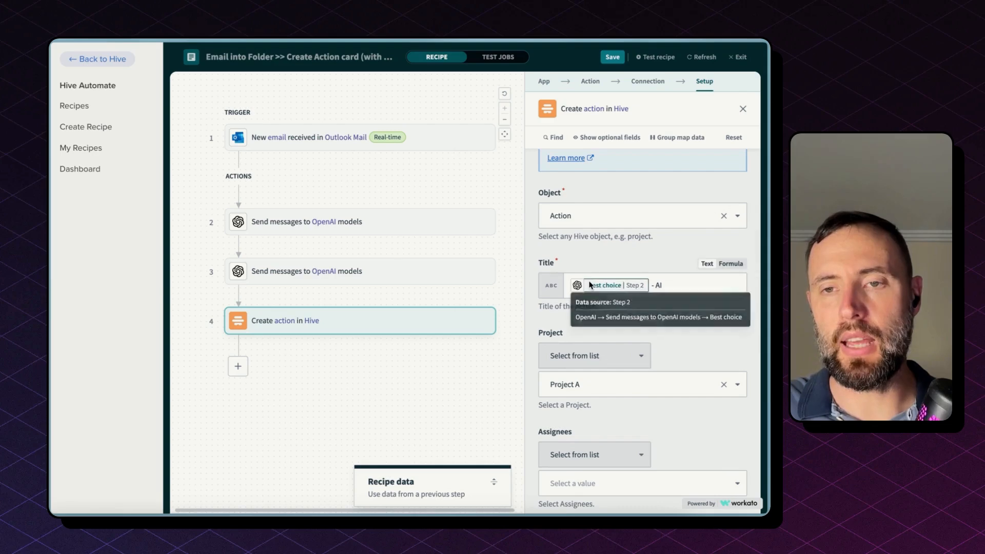
Close the step panel, exit the recipe editor and start the Email into Folder >> Create Action card (with AI) recipe.
left_click(670, 283)
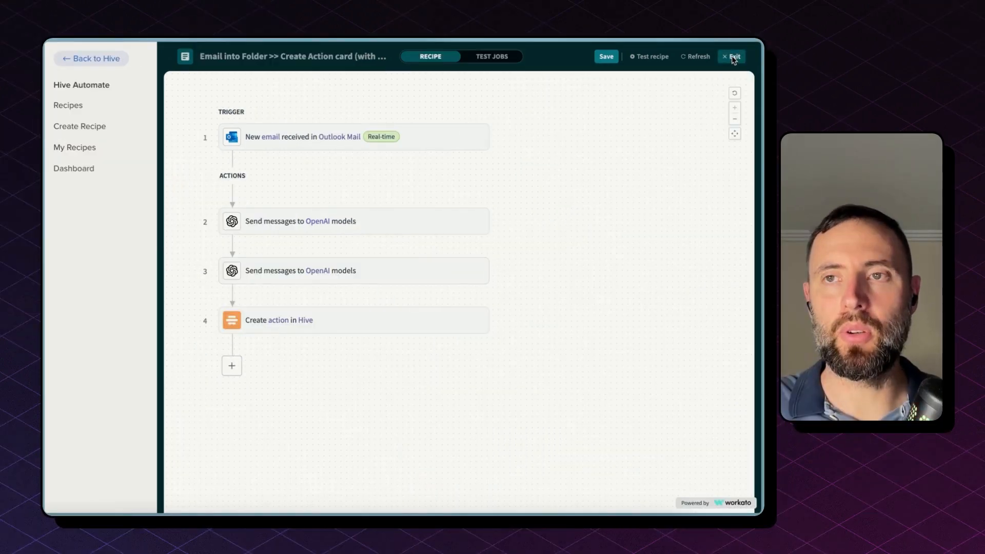
left_click(734, 57)
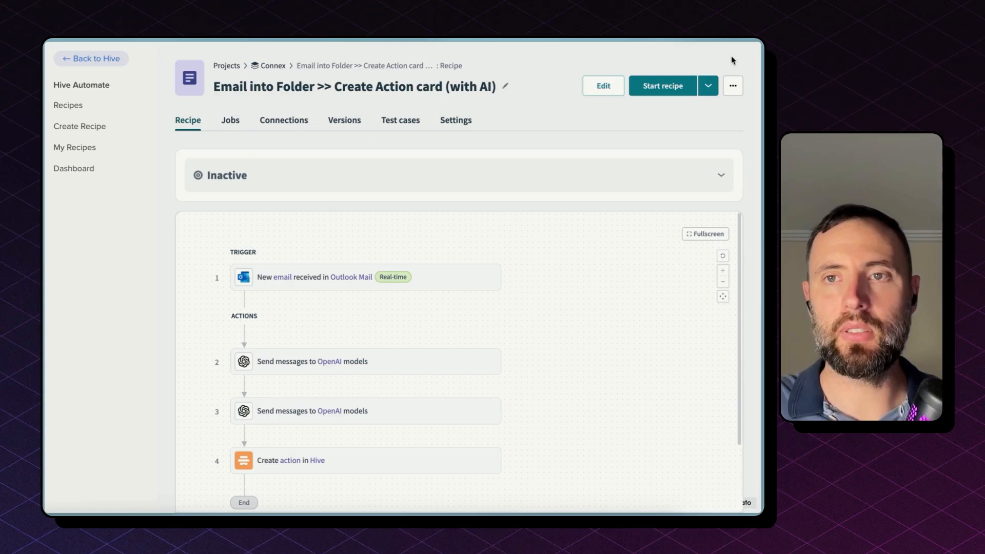
left_click(665, 91)
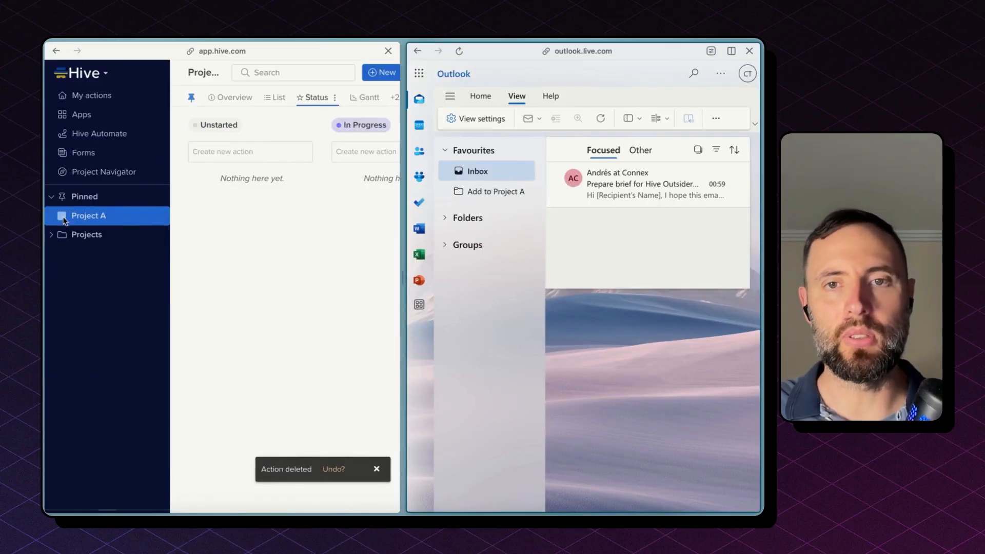
Move the Prepare brief email into the Add to Project A folder and open the created action card in Hive's Project A.
left_click_drag(399, 259, 408, 259)
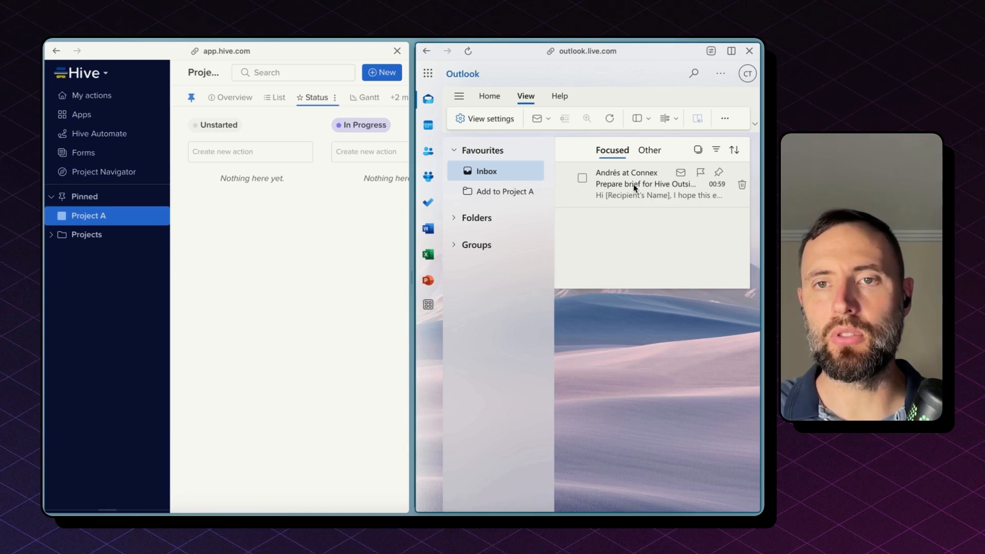
left_click_drag(634, 189, 503, 194)
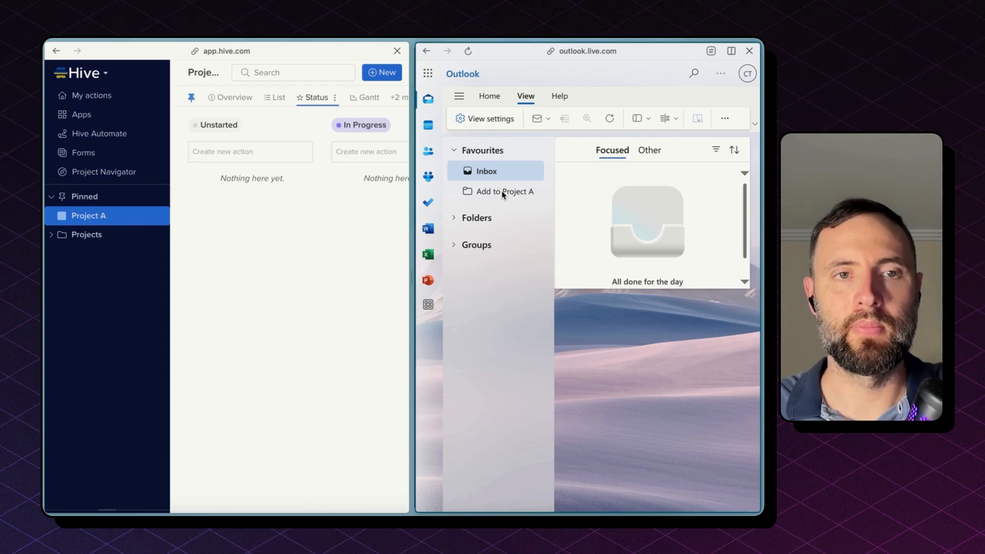
left_click(300, 220)
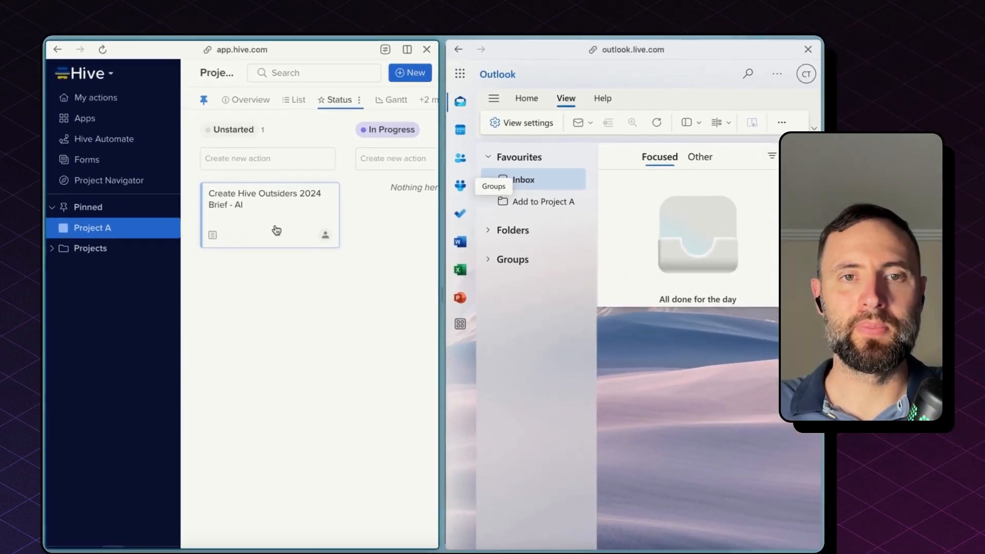
left_click(366, 294)
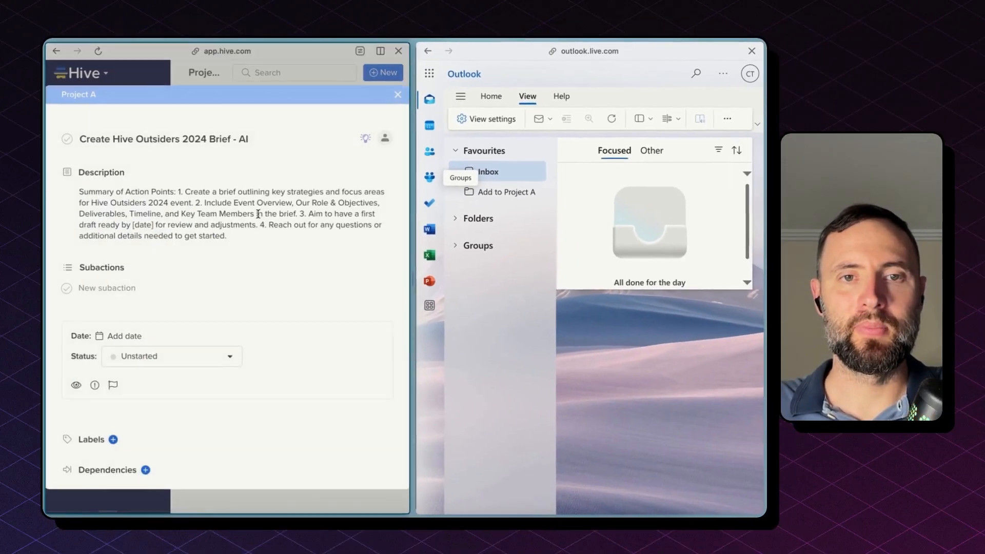